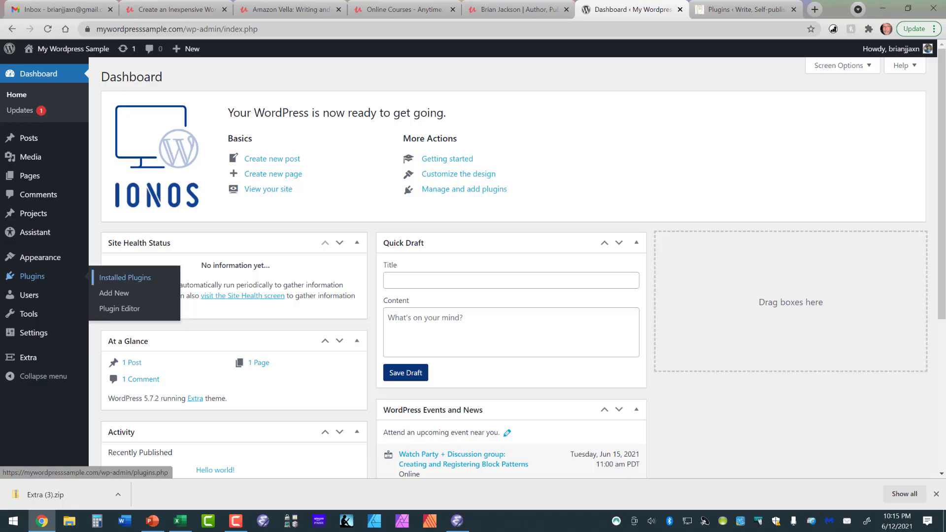
Deactivate the IONOS Assistant plugin and delete it from the site's installed plugins.
click(124, 278)
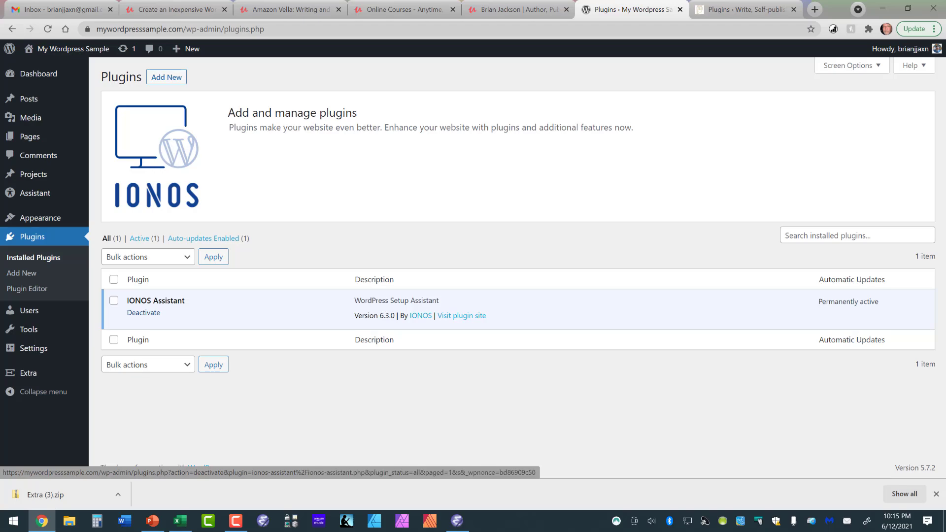
click(143, 312)
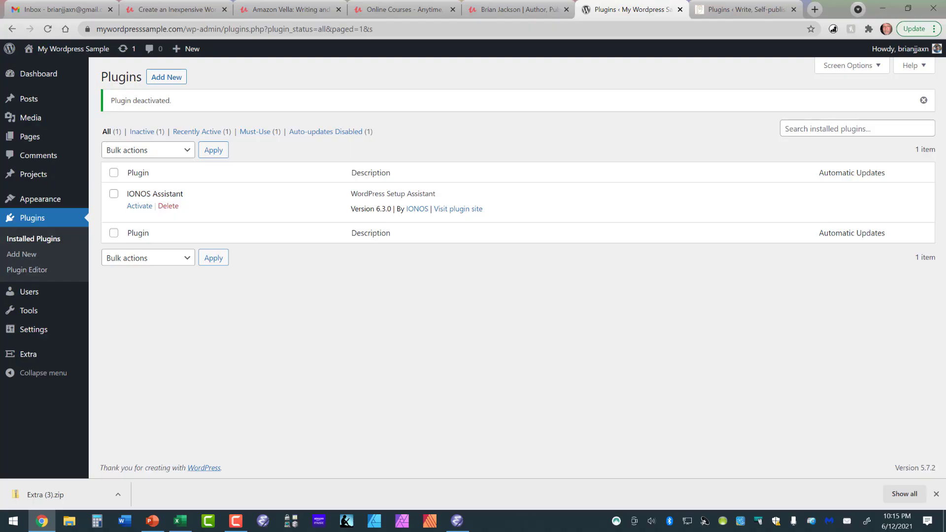
click(168, 205)
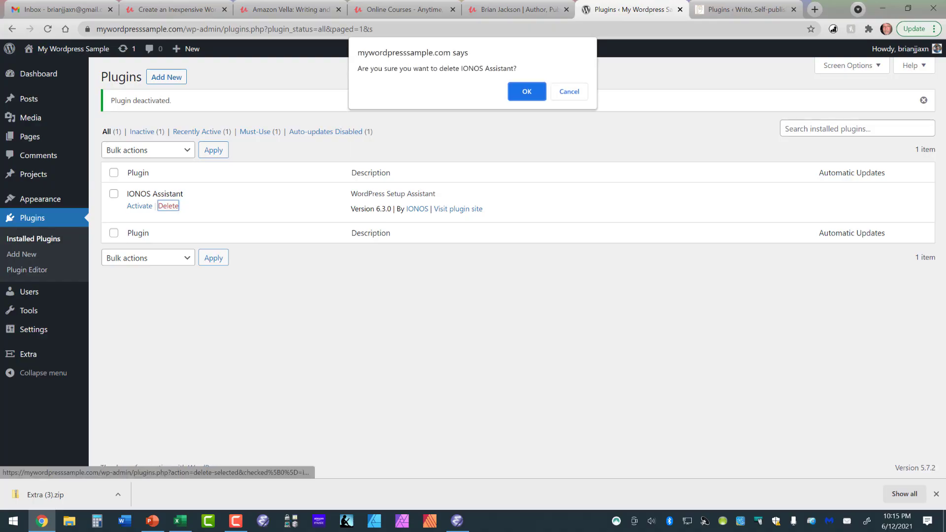
click(515, 89)
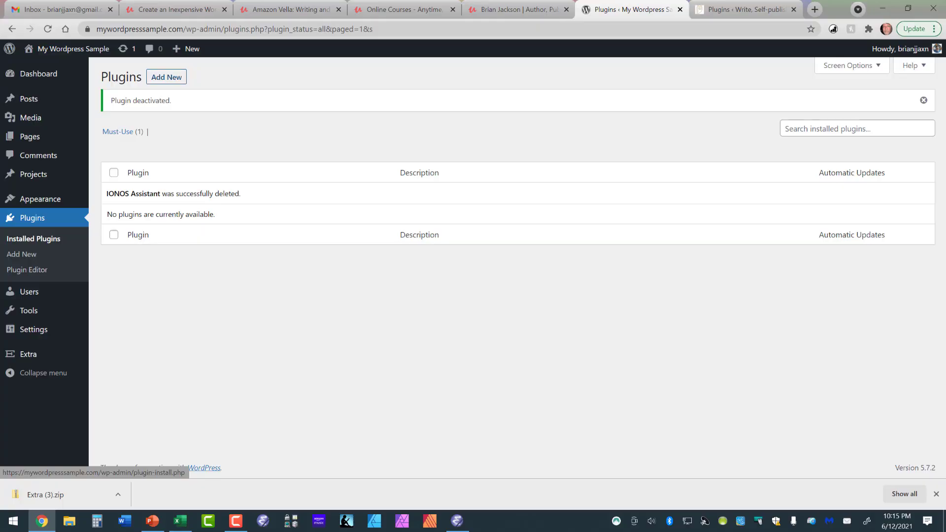
Install the Classic Editor plugin from the featured plugins and activate it.
click(167, 76)
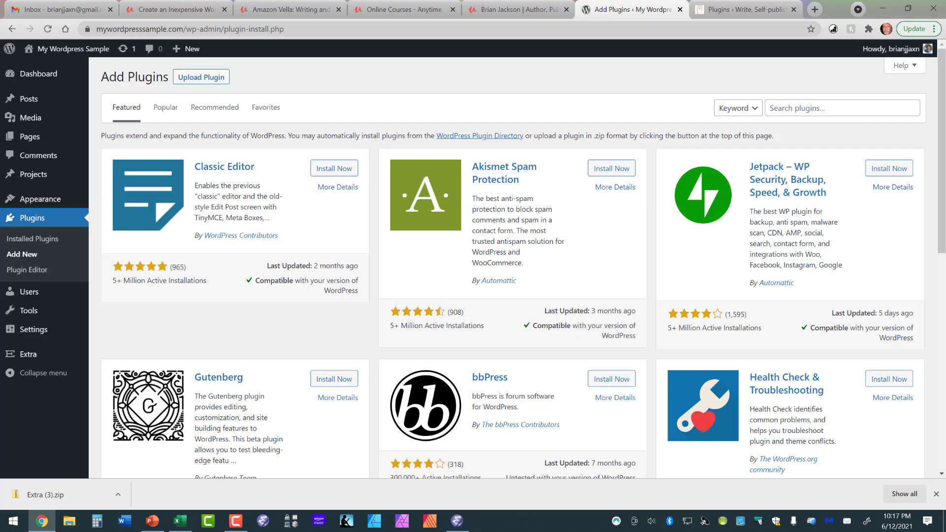
click(334, 168)
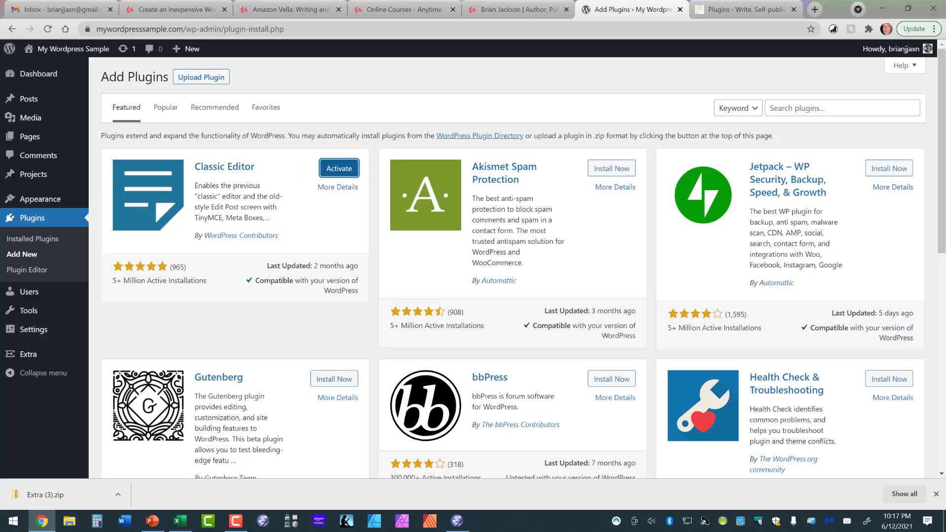
click(339, 168)
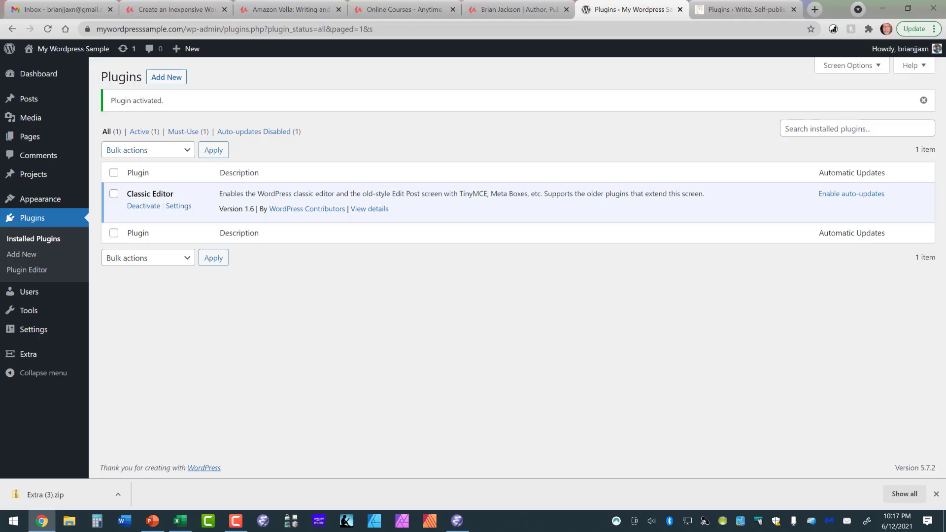
Search the plugin directory for "litespeed cache", then install and activate the LiteSpeed Cache plugin.
click(166, 77)
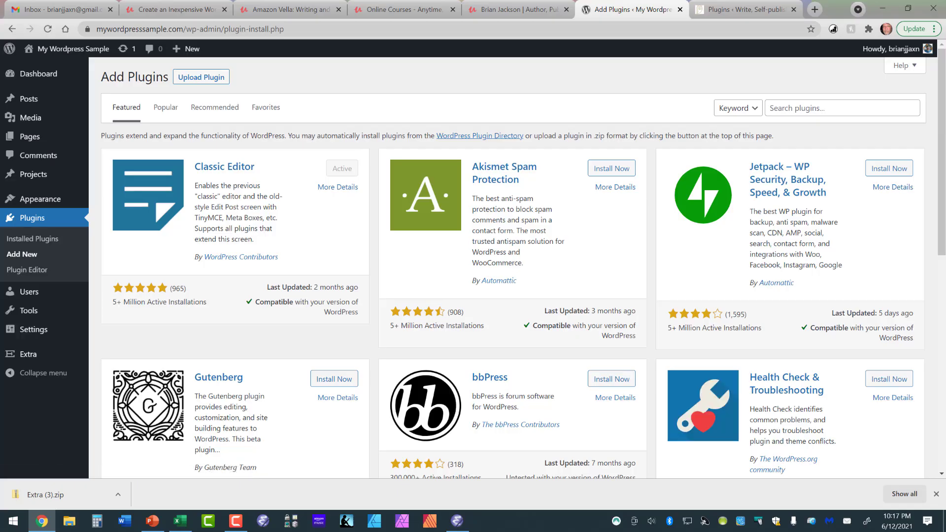
click(783, 108)
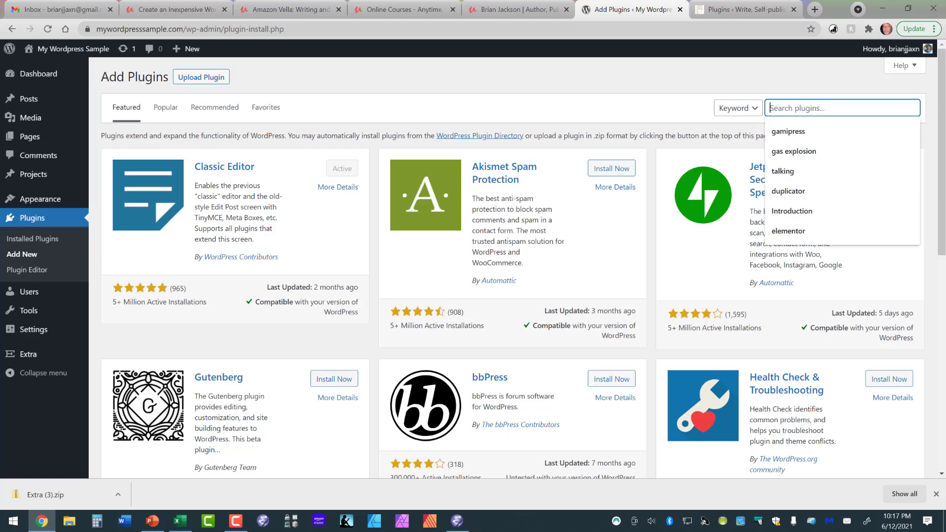
text(lite)
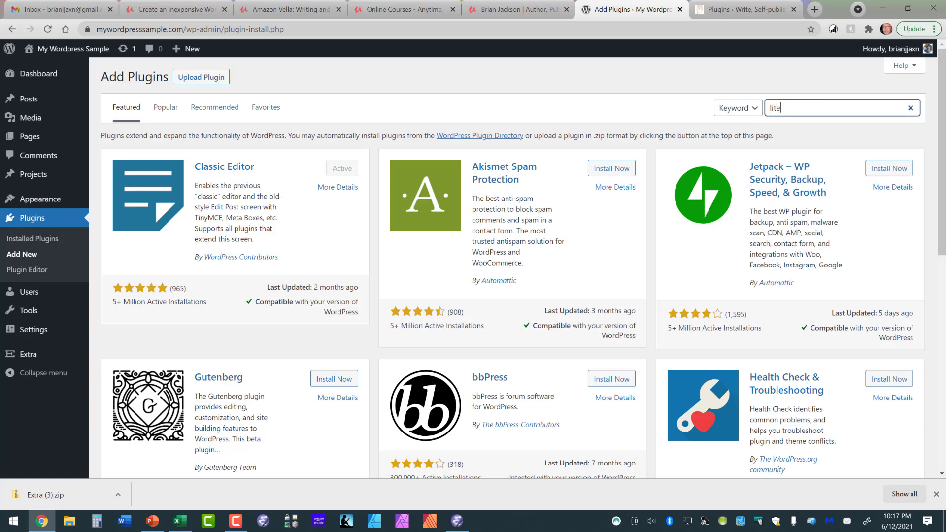
text( speed cache)
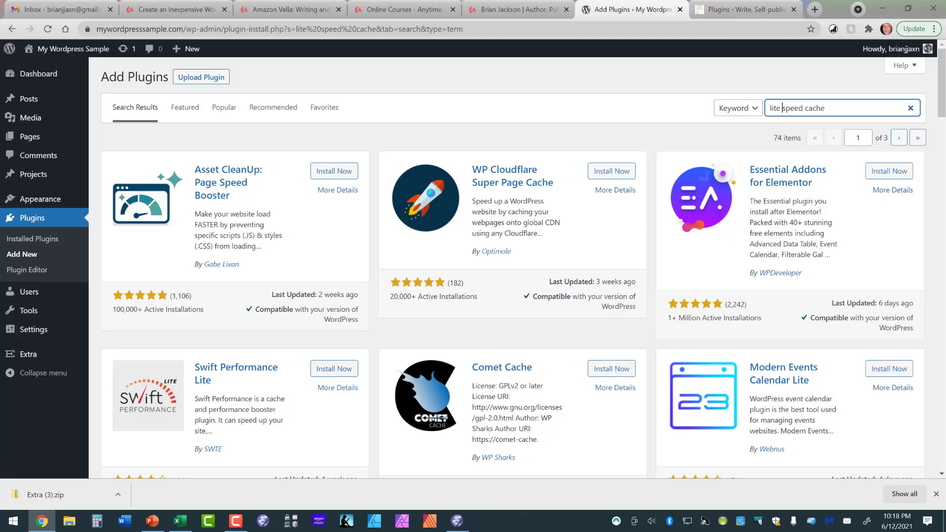
key(BackSpace)
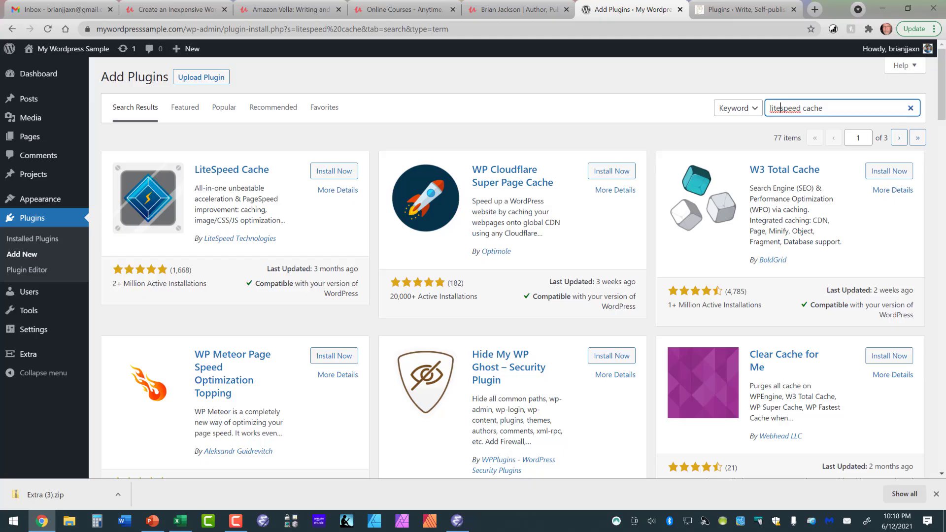
click(334, 171)
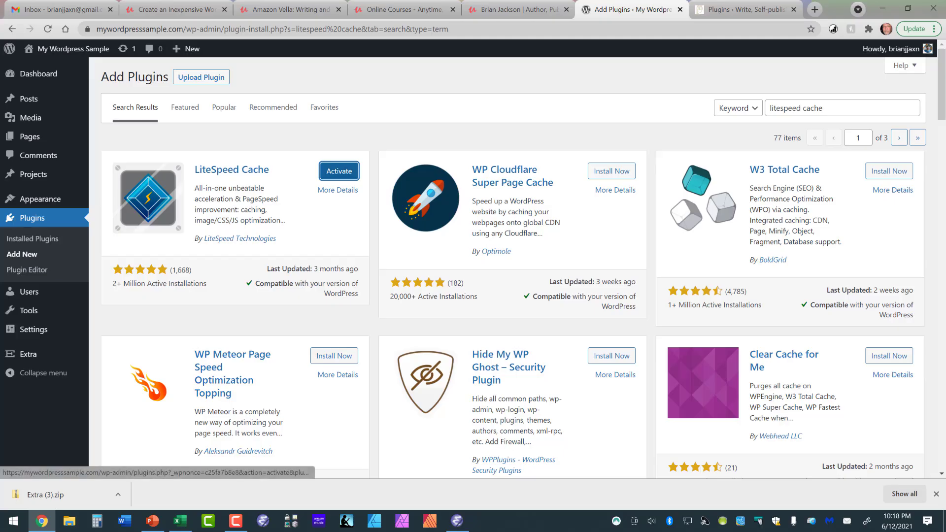
click(339, 171)
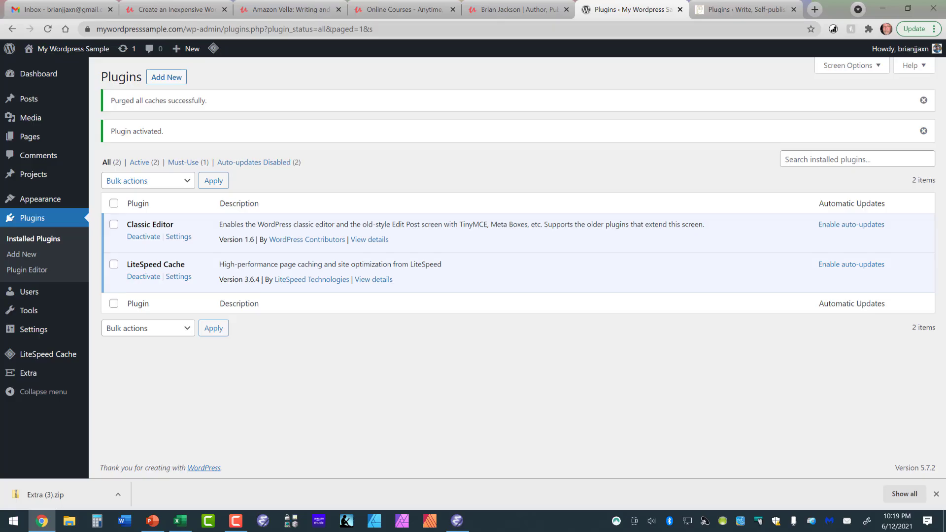
Search the plugin directory for "contact form 7", then install and activate the Contact Form 7 plugin.
click(166, 77)
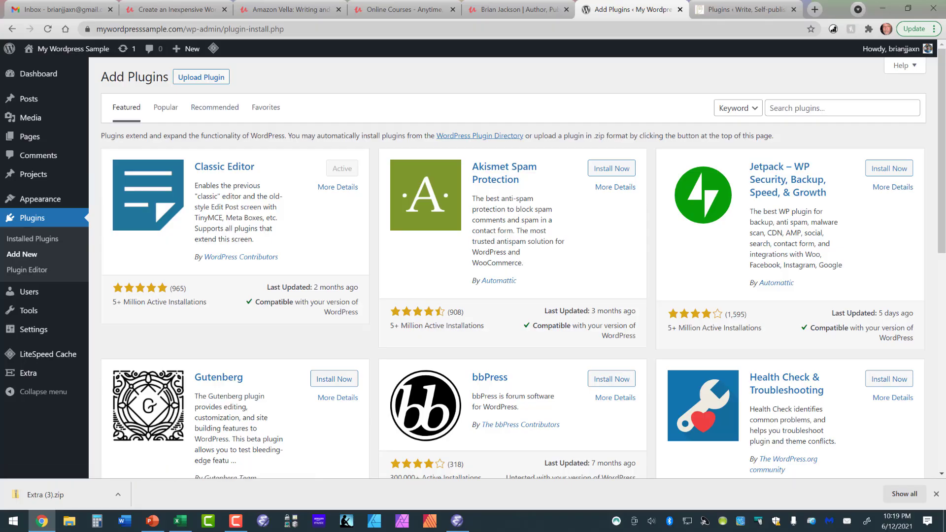
click(841, 108)
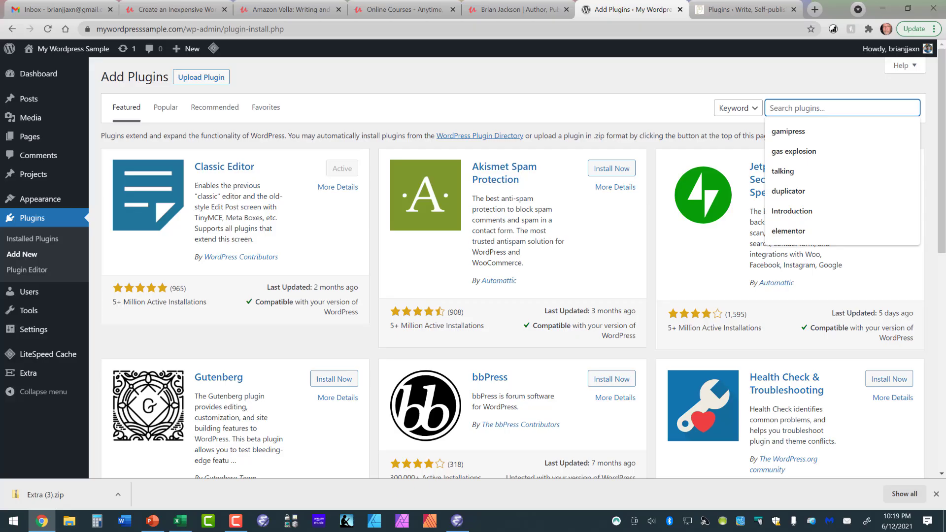
text(con)
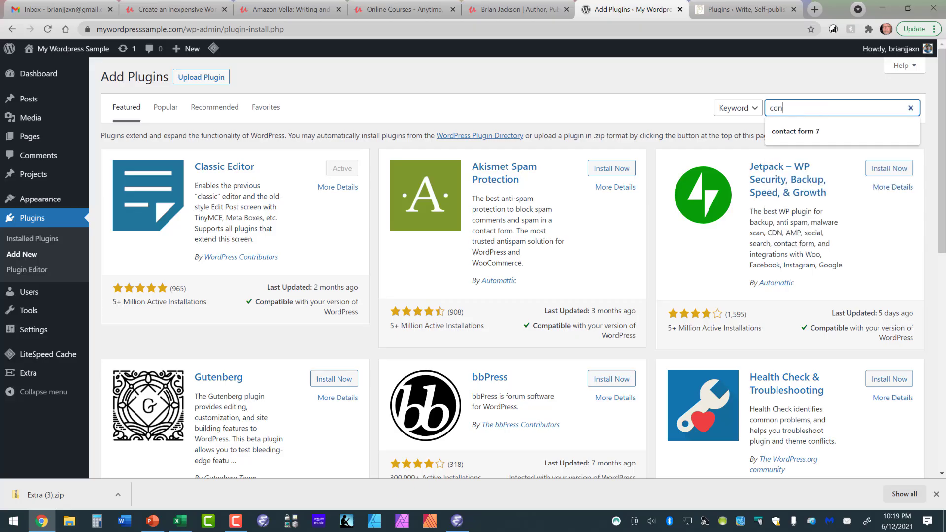
text(tact form 7)
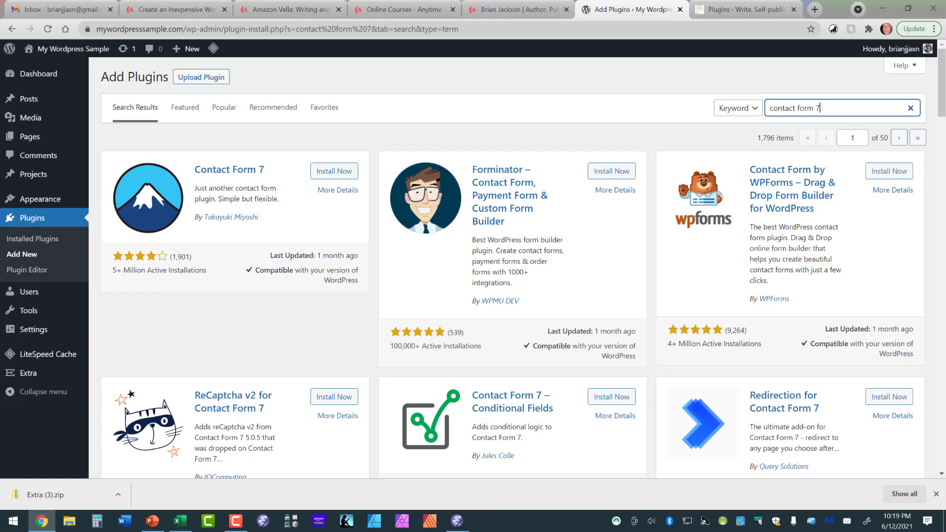
click(334, 170)
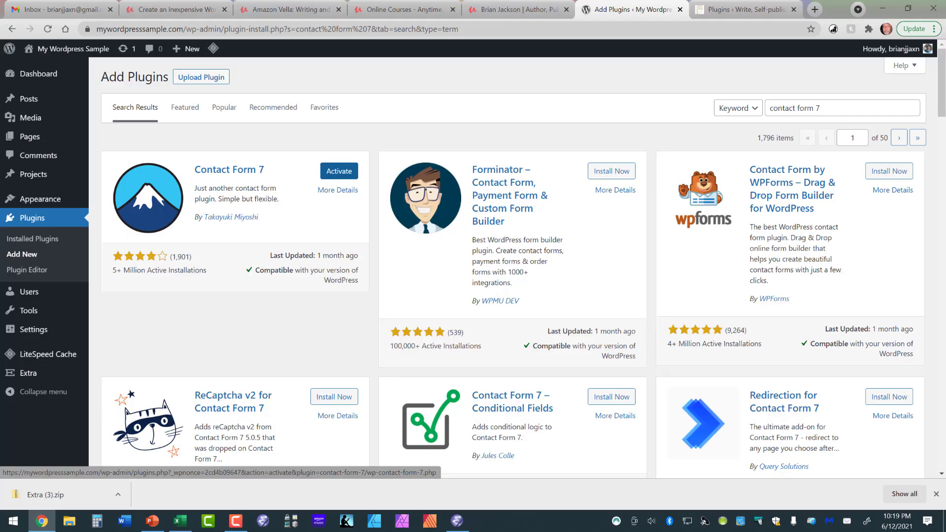
click(339, 171)
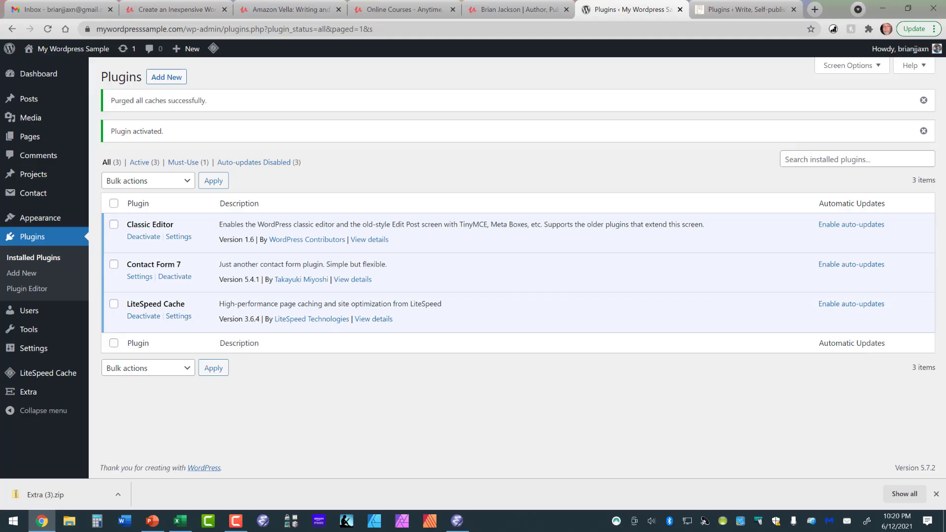
Examine the admin menu entries and installed plugins on the wspm.xyz site, then return to the sample site's plugin list.
click(743, 9)
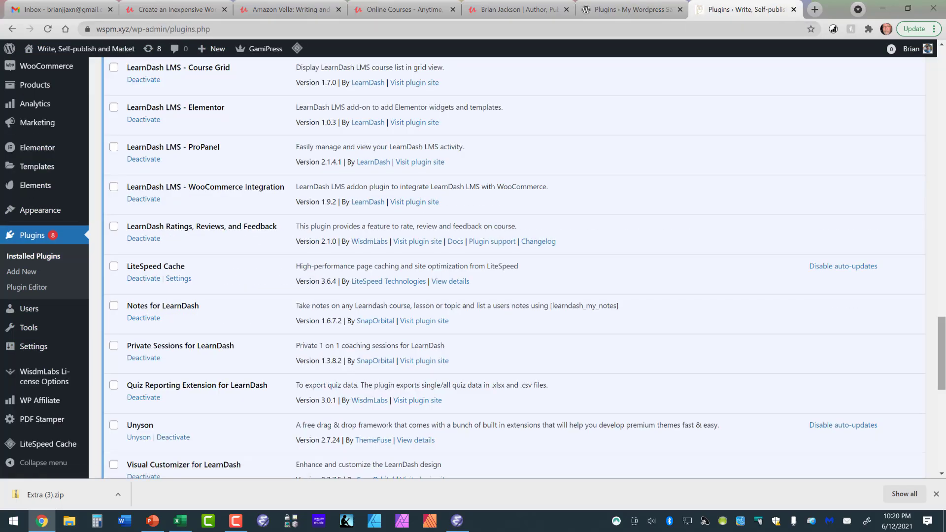
drag(940, 353, 941, 85)
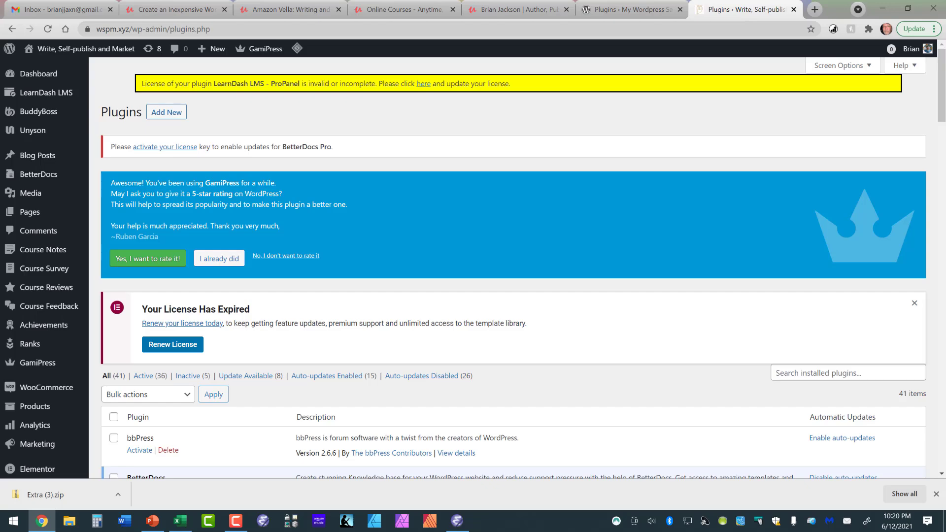
mouse_move(44, 93)
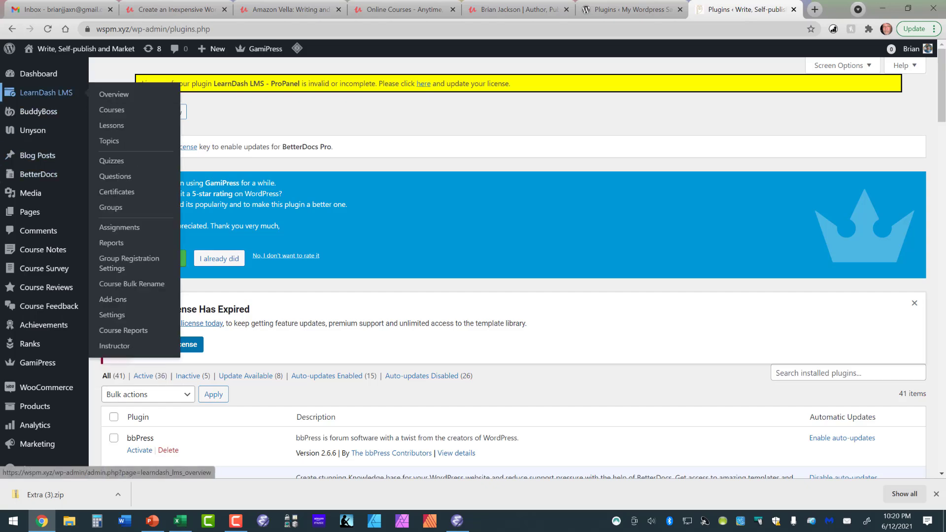
mouse_move(37, 155)
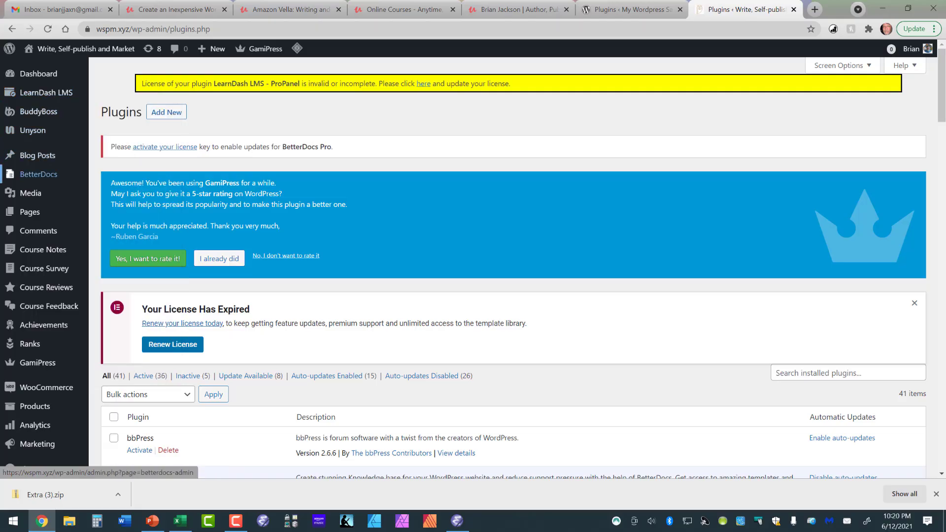
mouse_move(43, 249)
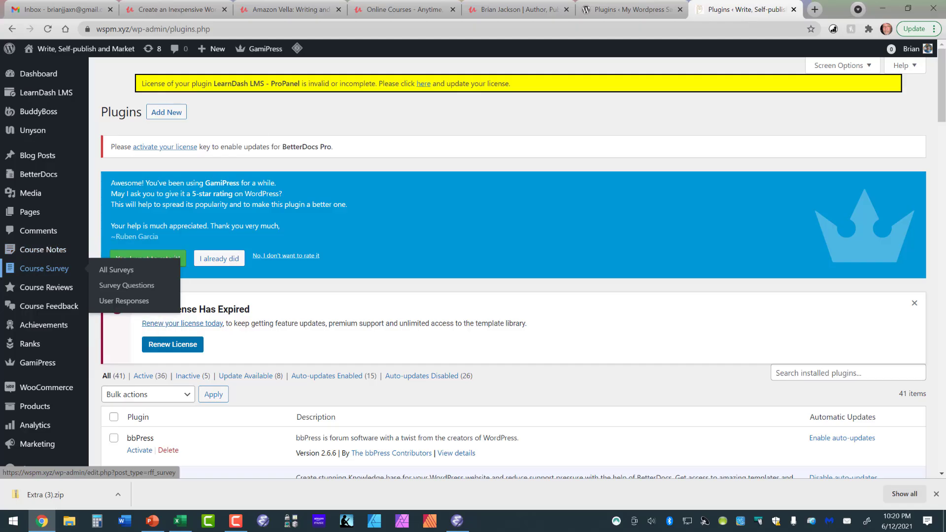
scroll(44, 268, down, 2)
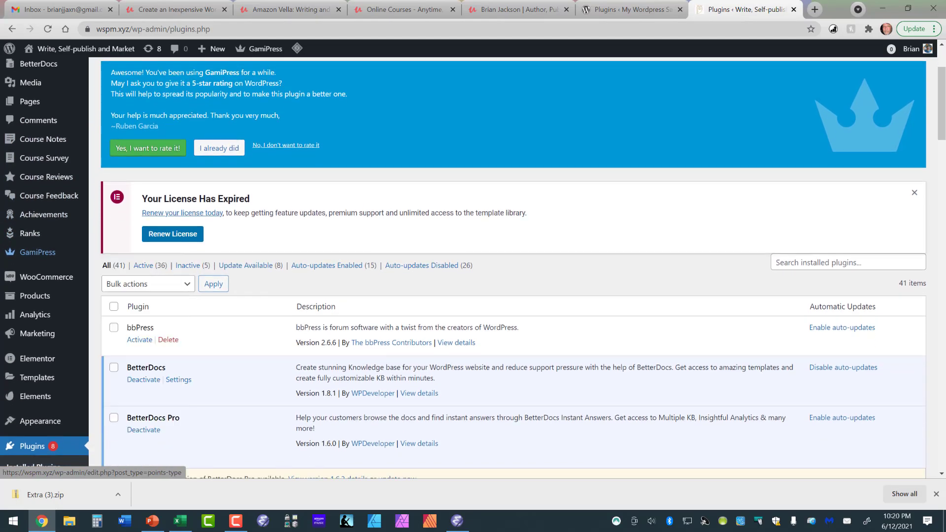
mouse_move(44, 277)
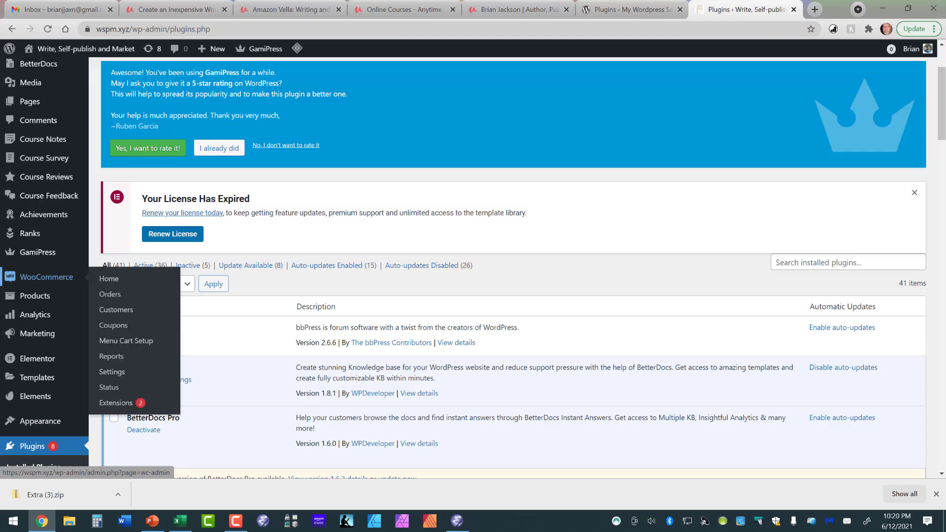
scroll(118, 253, down, 3)
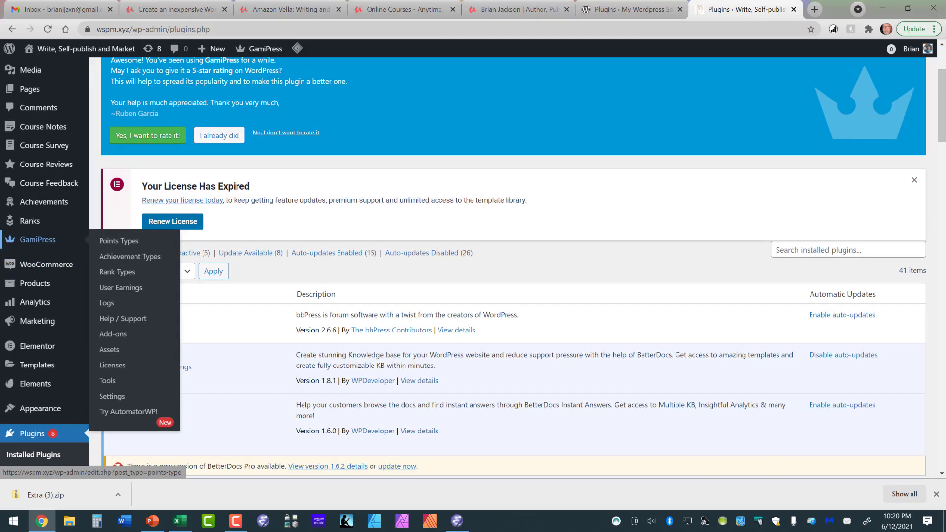
scroll(118, 254, down, 6)
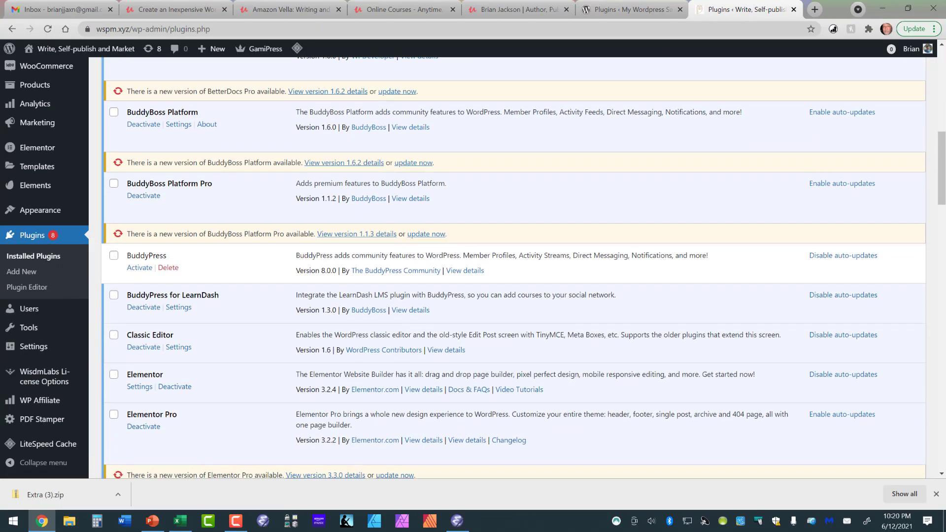
scroll(473, 267, up, 6)
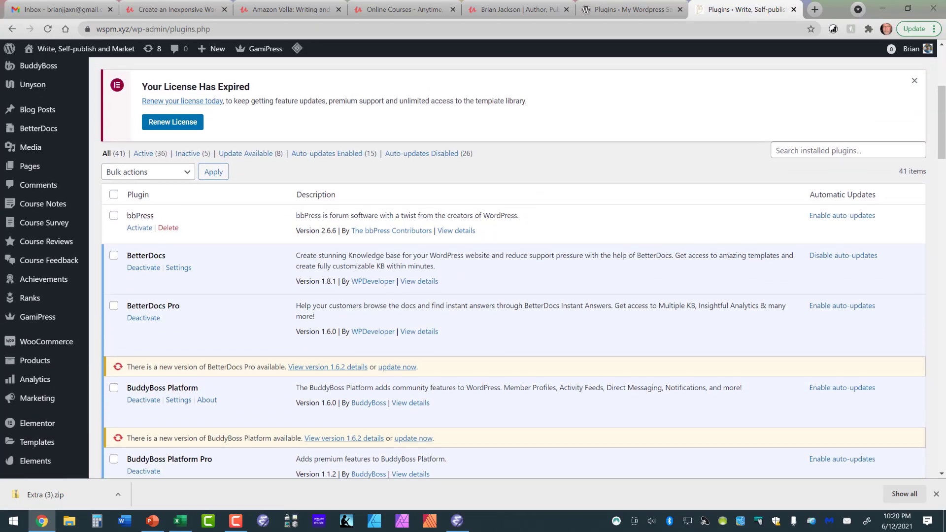
scroll(473, 267, down, 20)
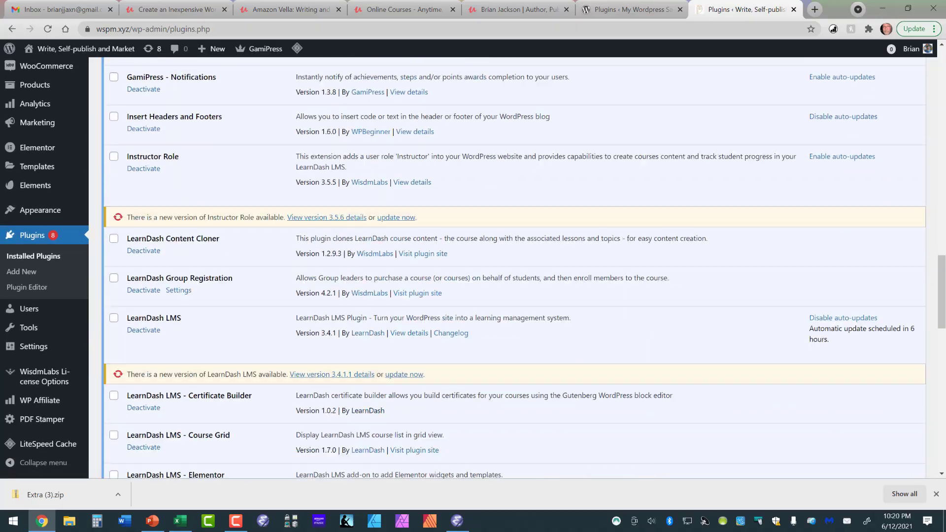
scroll(472, 268, down, 20)
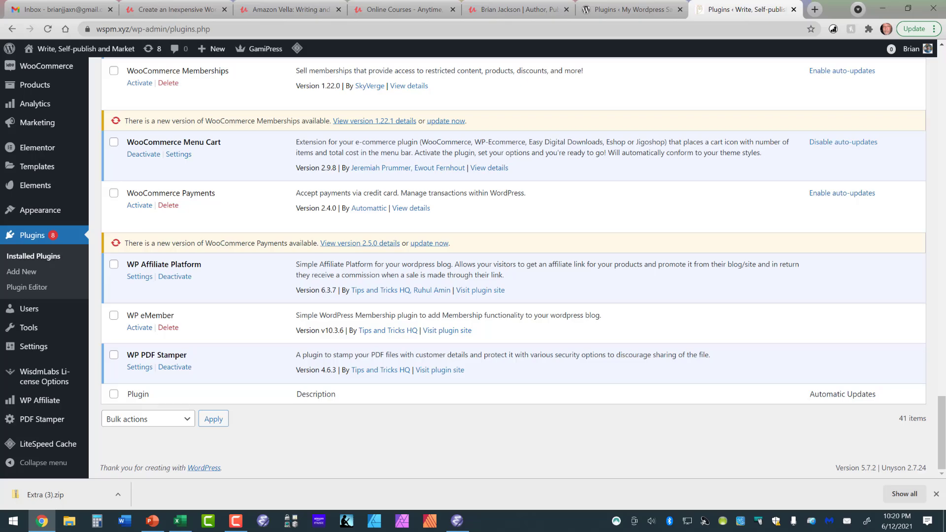
scroll(473, 267, up, 15)
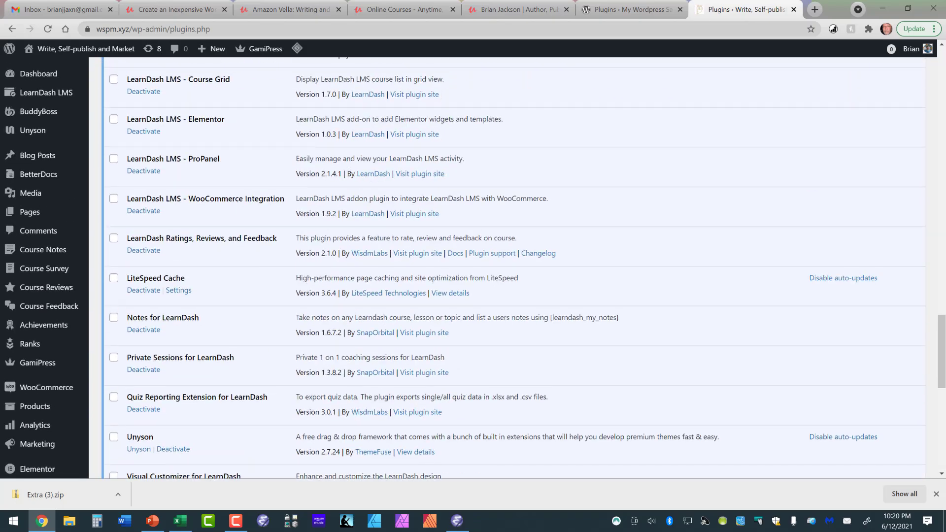
scroll(473, 268, up, 6)
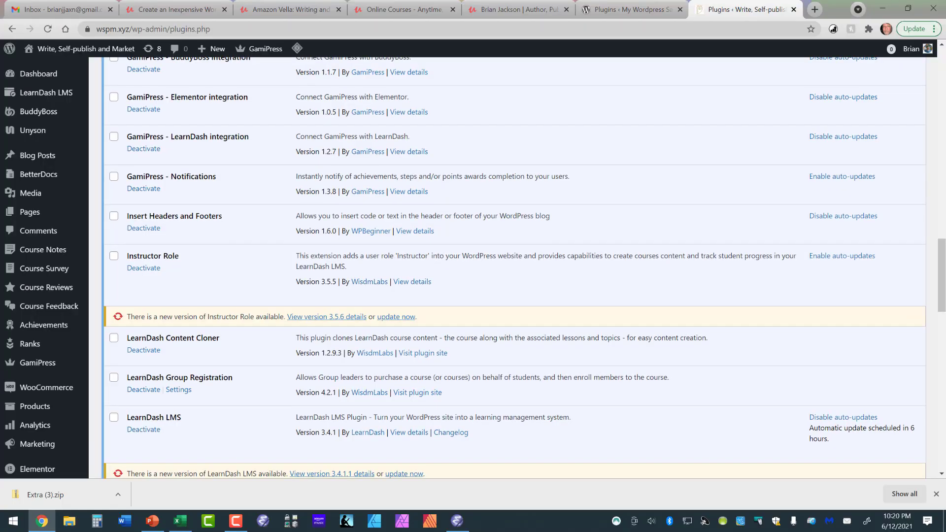
click(628, 9)
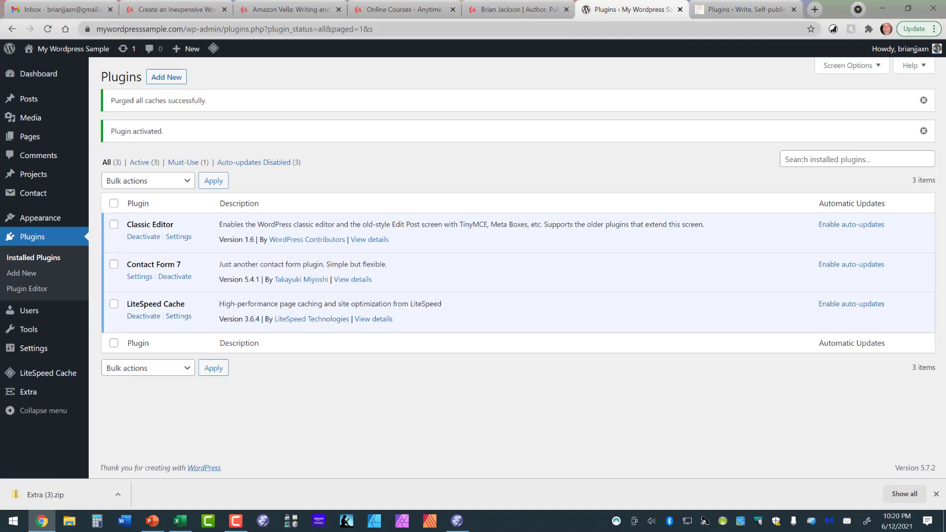